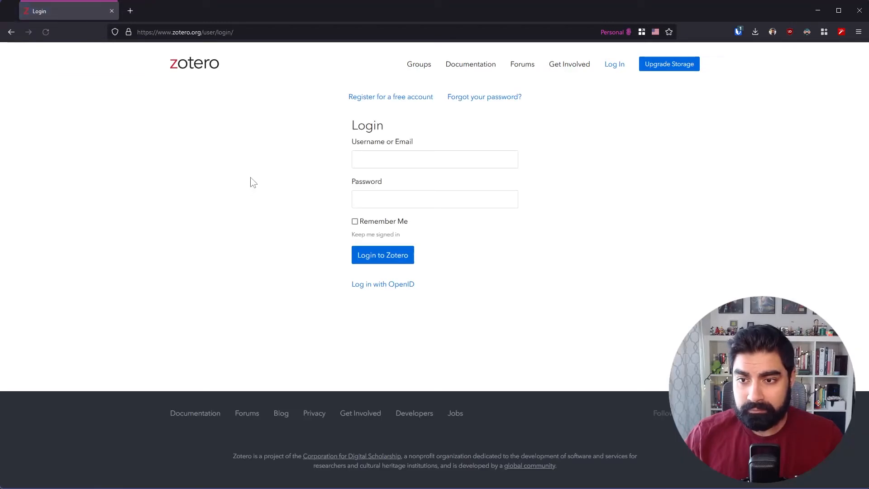
pyautogui.moveTo(344, 100); pyautogui.dragTo(436, 102)
pyautogui.click(163, 190)
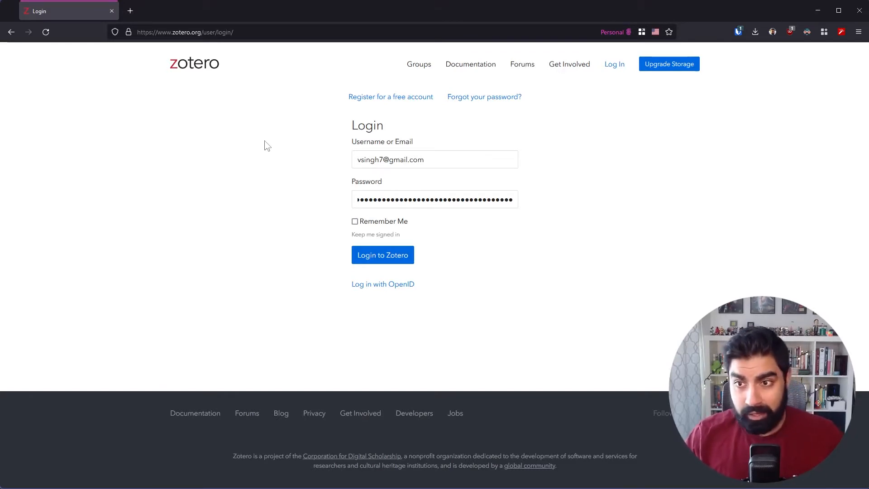
pyautogui.hotkey('alt', 'Left')
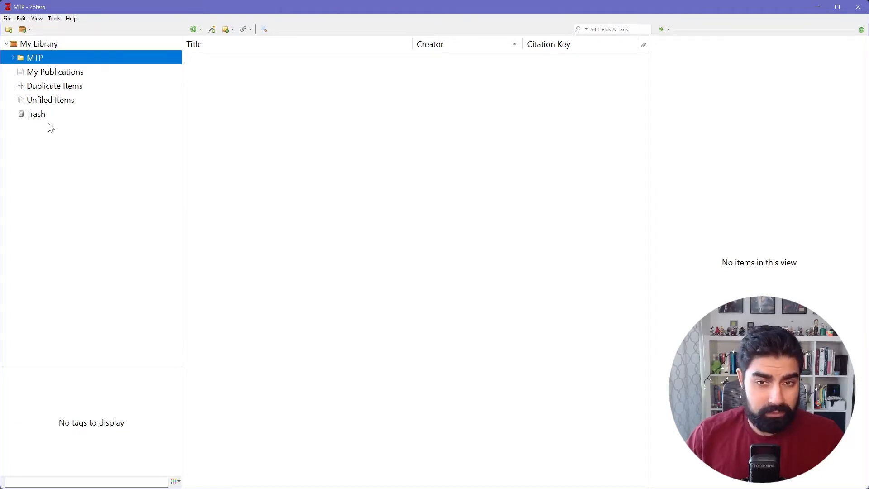
# Create a new collection named Demo in My Library
pyautogui.click(10, 31)
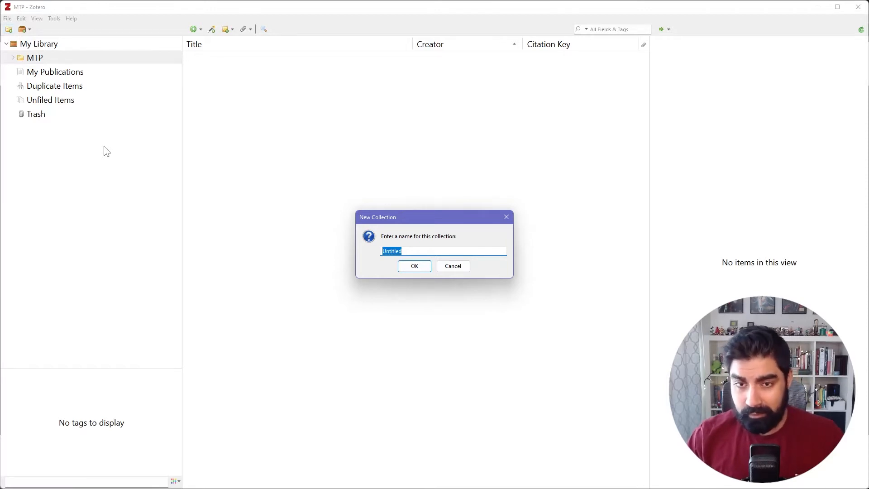
pyautogui.write('Demo')
pyautogui.press('Return')
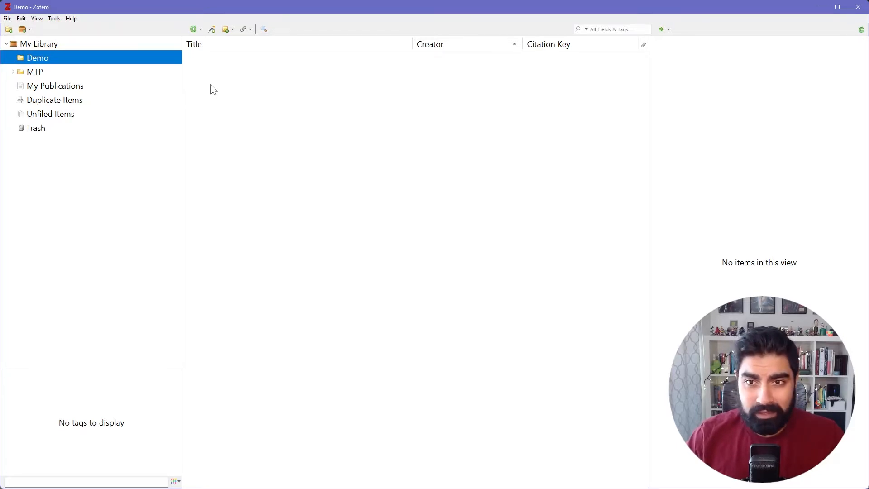
pyautogui.click(195, 30)
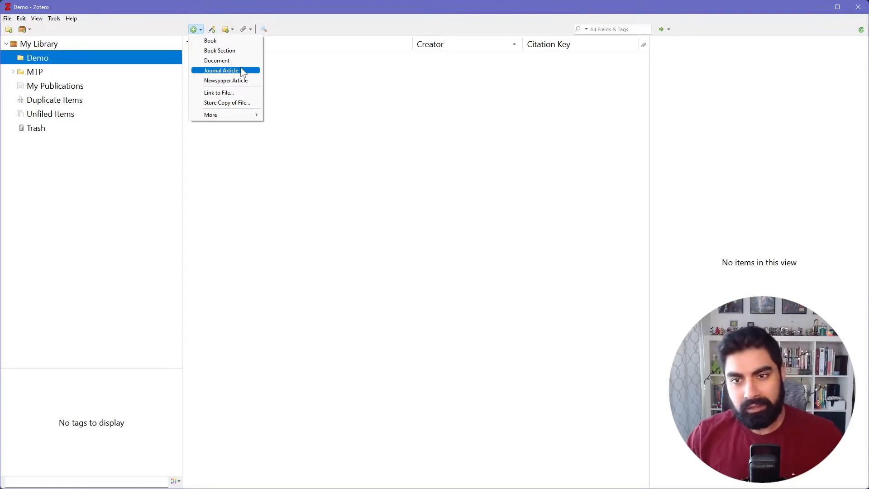
pyautogui.click(270, 80)
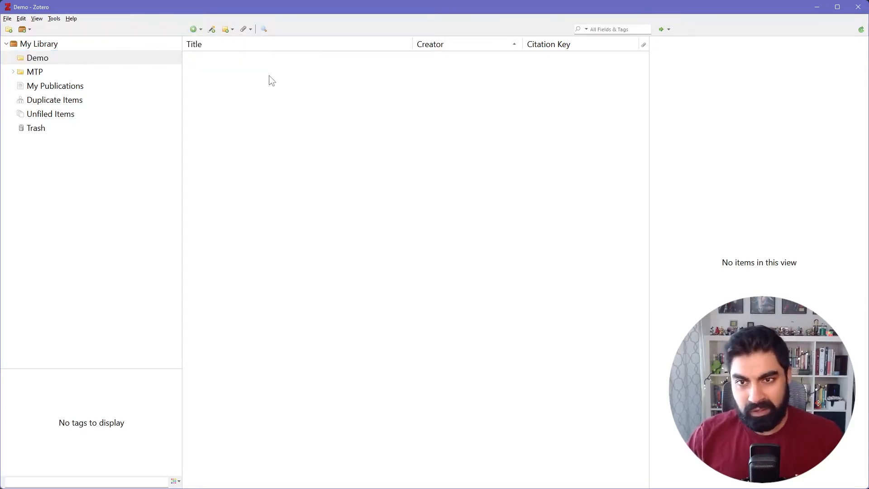
# Add the article with DOI 10.1207/s15430421tip4104_2 to the Demo collection by identifier and expand it to show its attachment
pyautogui.click(211, 30)
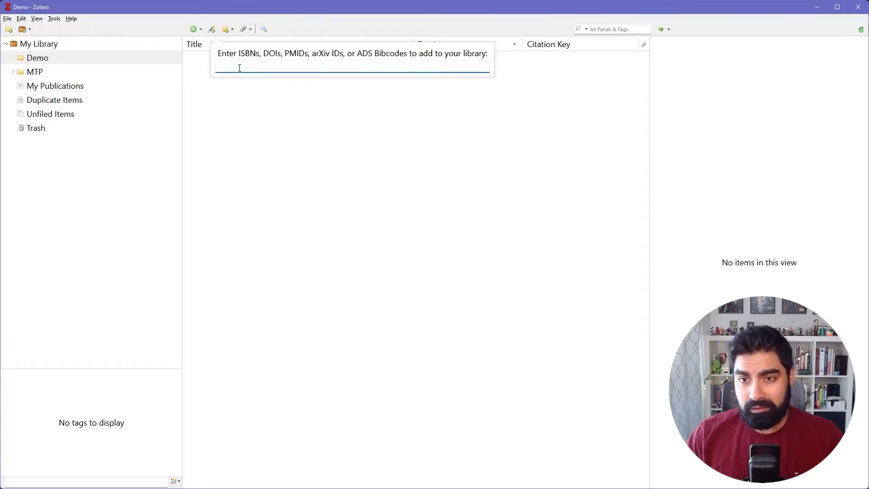
pyautogui.write('10.1207/s15430421tip4104_2')
pyautogui.moveTo(329, 67); pyautogui.dragTo(215, 71)
pyautogui.click(331, 68)
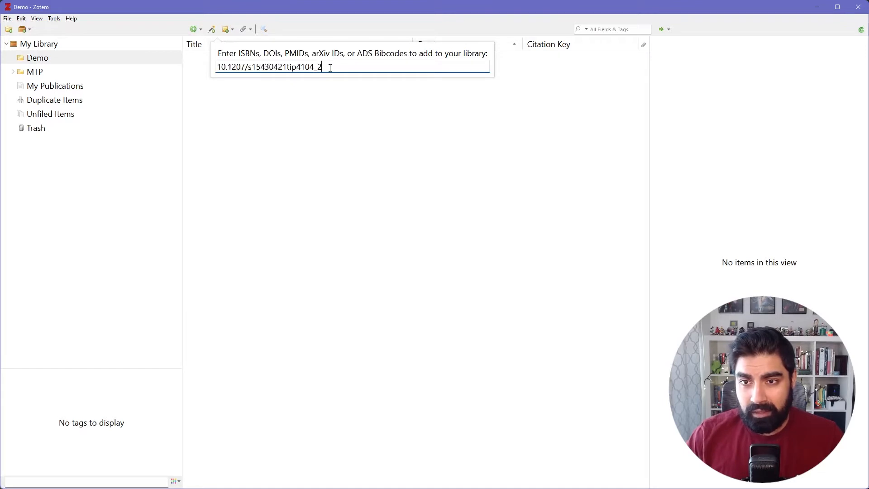
pyautogui.press('Return')
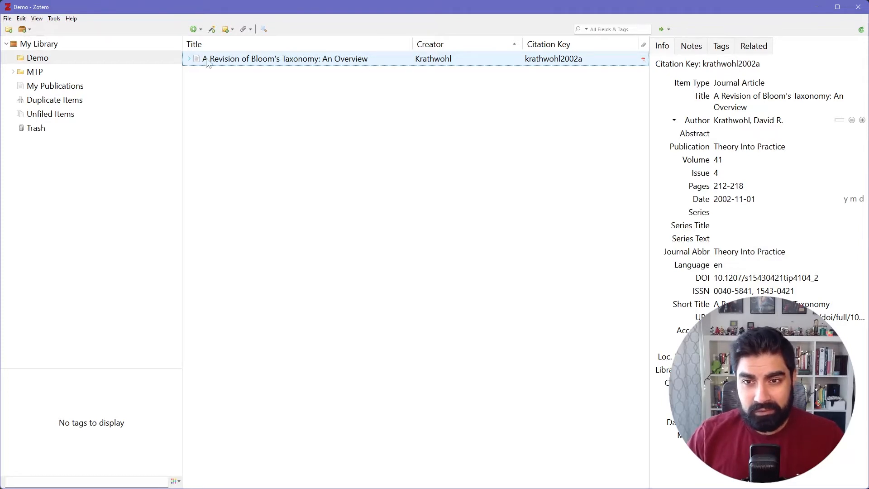
pyautogui.click(189, 59)
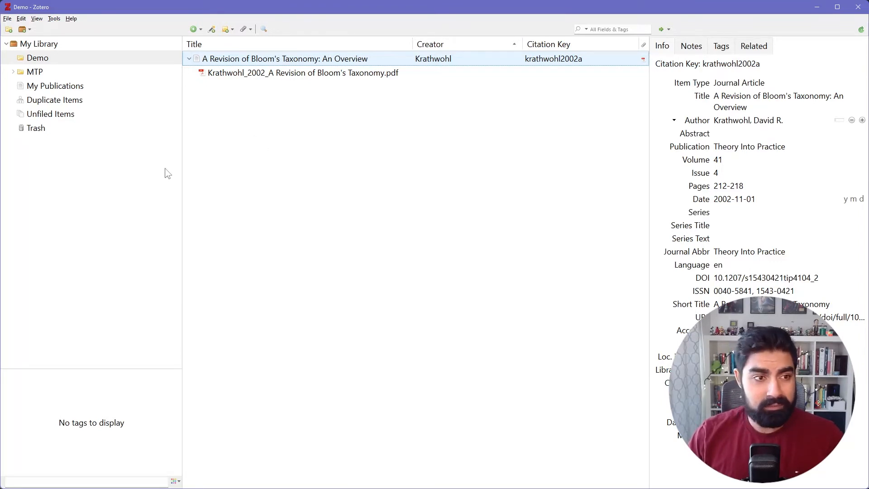
# Import the first PDF in the Readings folder, on the behavior and accomplishments of expert teachers (2004), into the Demo collection
pyautogui.moveTo(0, 34); pyautogui.dragTo(308, 170)
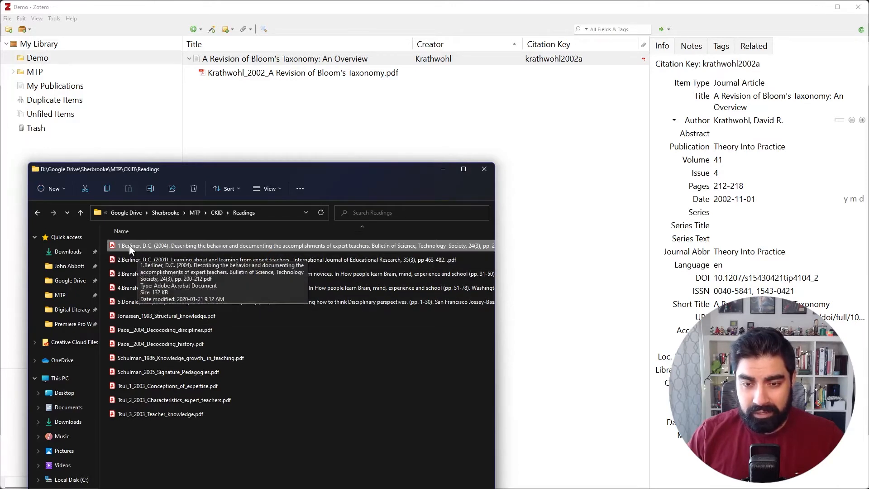
pyautogui.moveTo(129, 244); pyautogui.dragTo(254, 126)
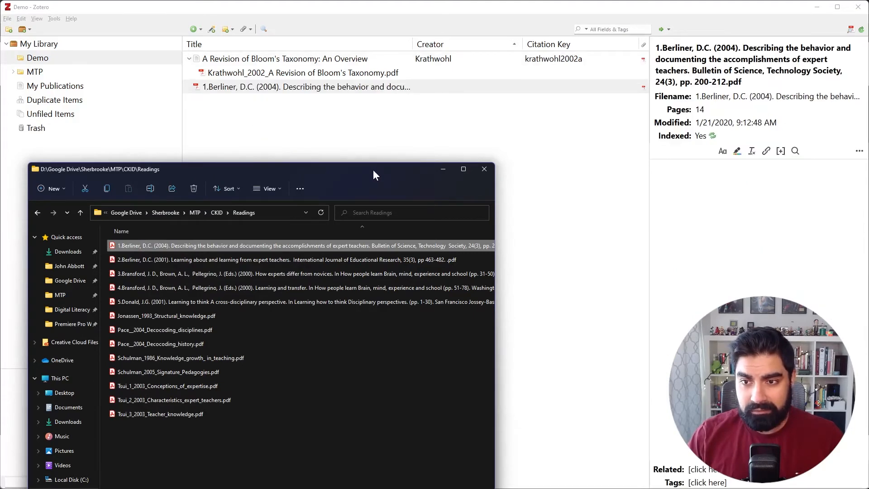
pyautogui.click(327, 161)
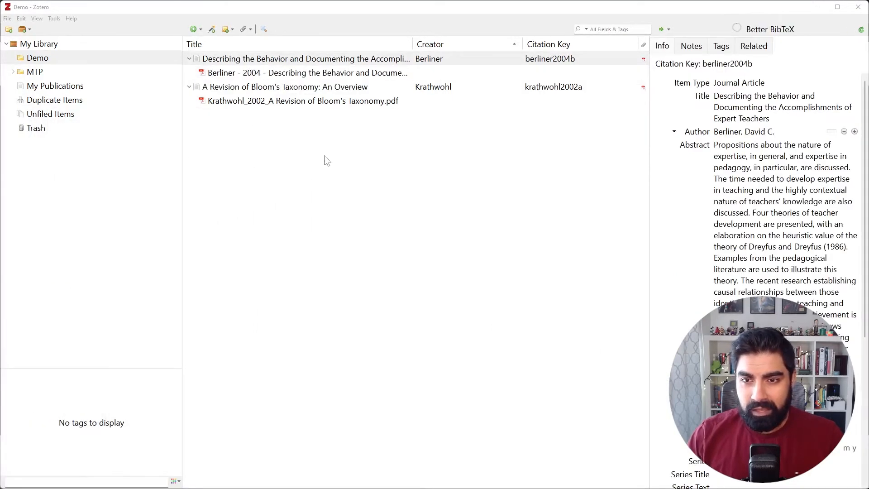
# Examine the title, author and abstract details of the imported expert teachers article
pyautogui.click(306, 61)
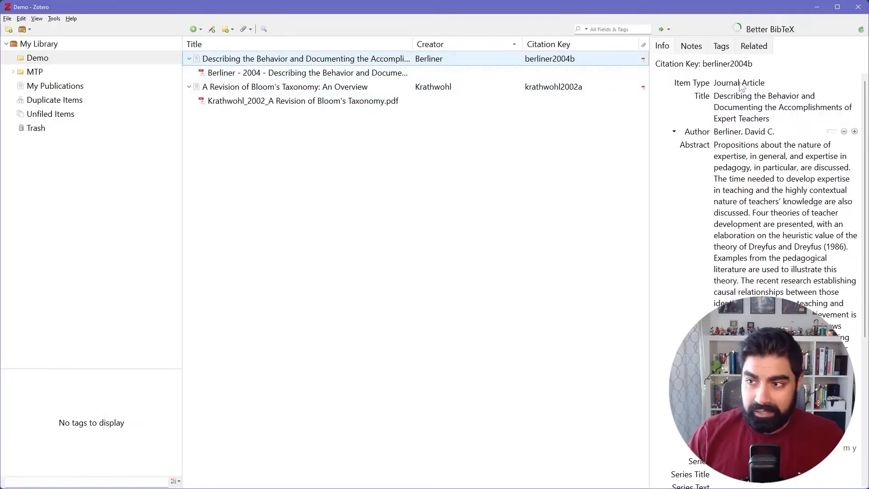
pyautogui.click(730, 101)
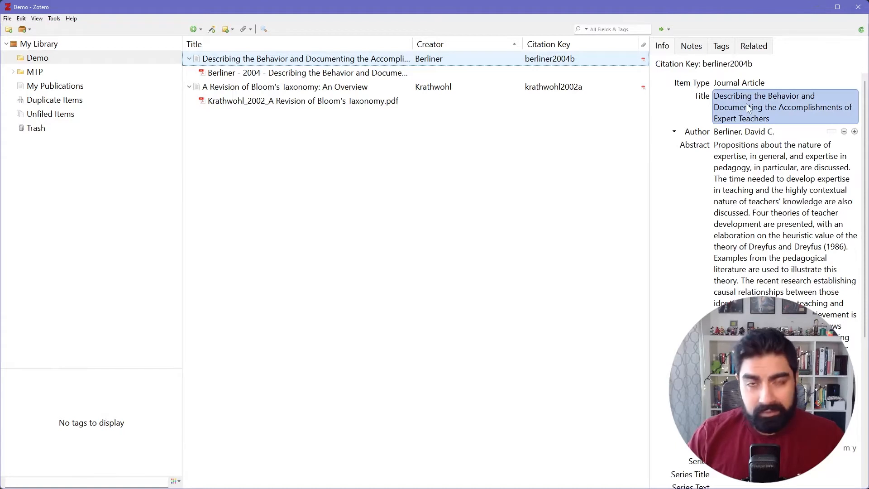
pyautogui.click(729, 131)
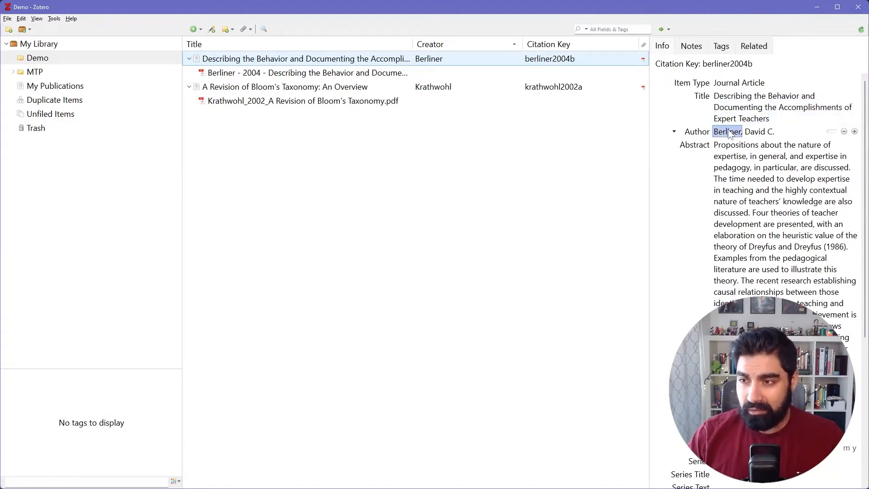
pyautogui.click(727, 167)
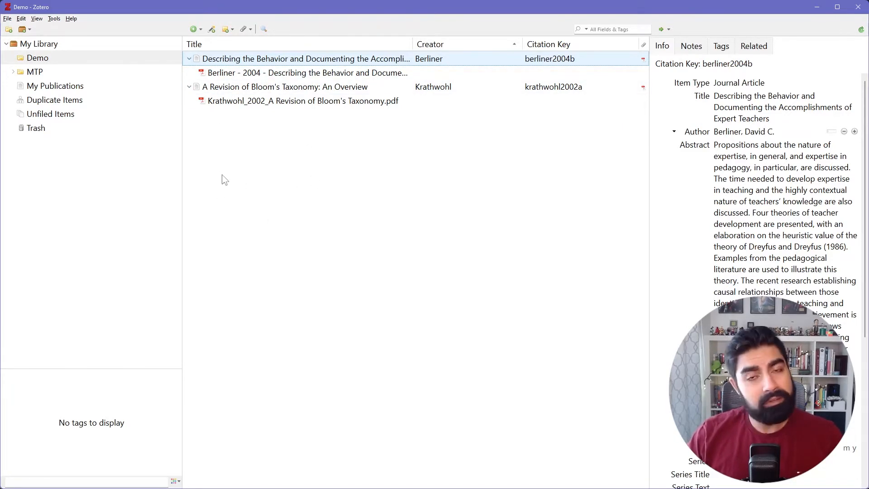
pyautogui.click(211, 29)
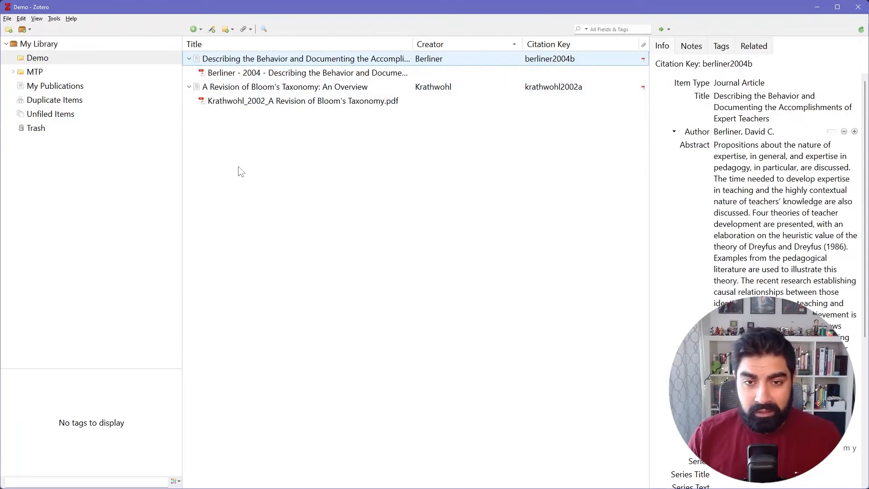
# View the subcollections inside the MTP collection and collapse it again
pyautogui.click(13, 73)
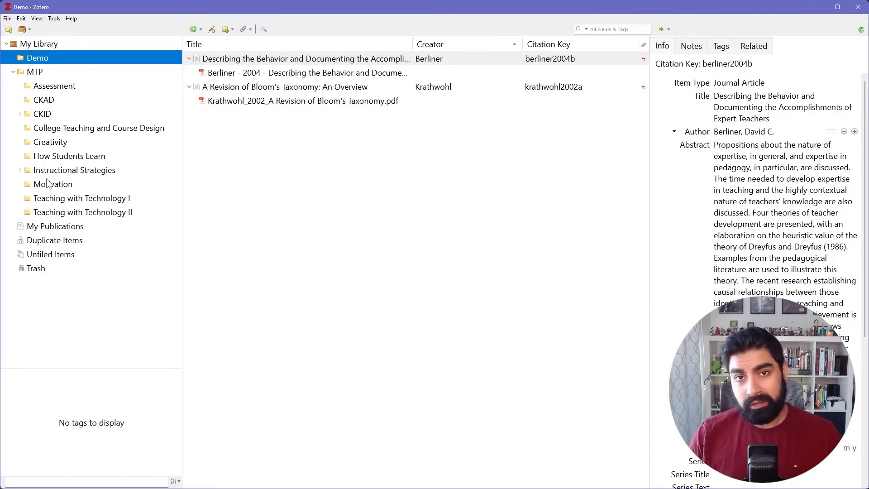
pyautogui.click(14, 72)
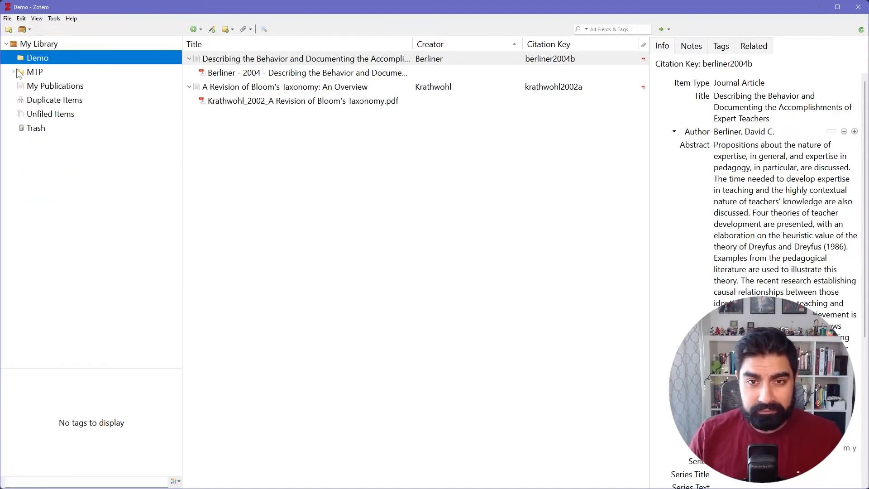
# Create a subcollection named Demo 2 inside the Demo collection
pyautogui.rightClick(39, 63)
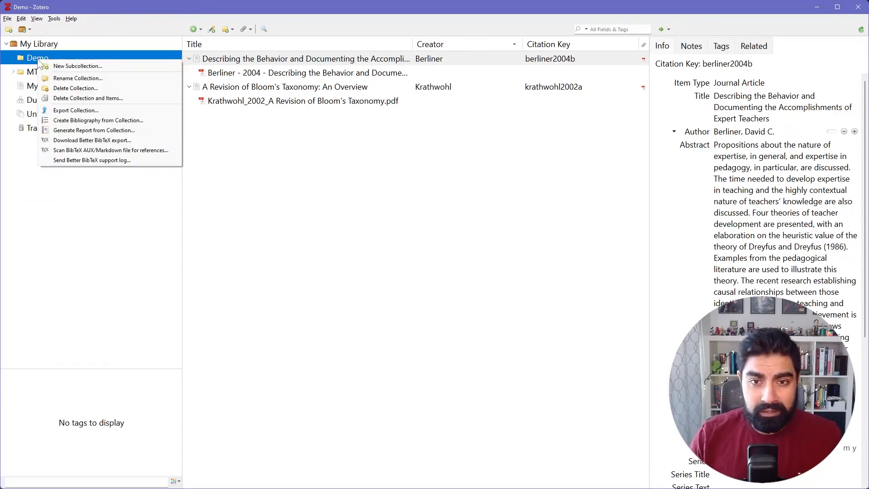
pyautogui.click(87, 67)
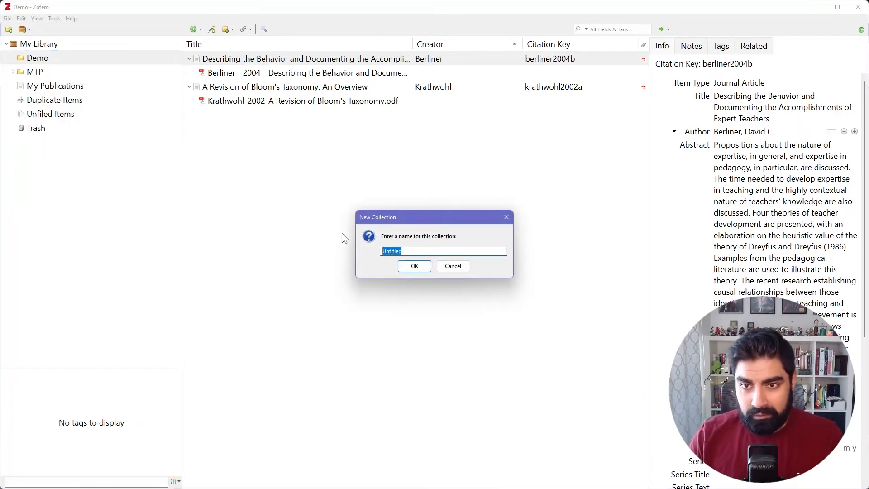
pyautogui.write('D')
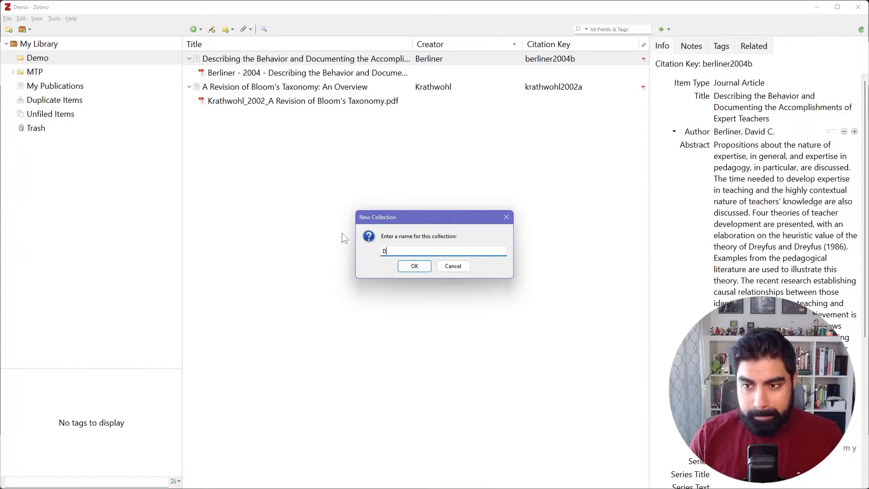
pyautogui.write('emo 2')
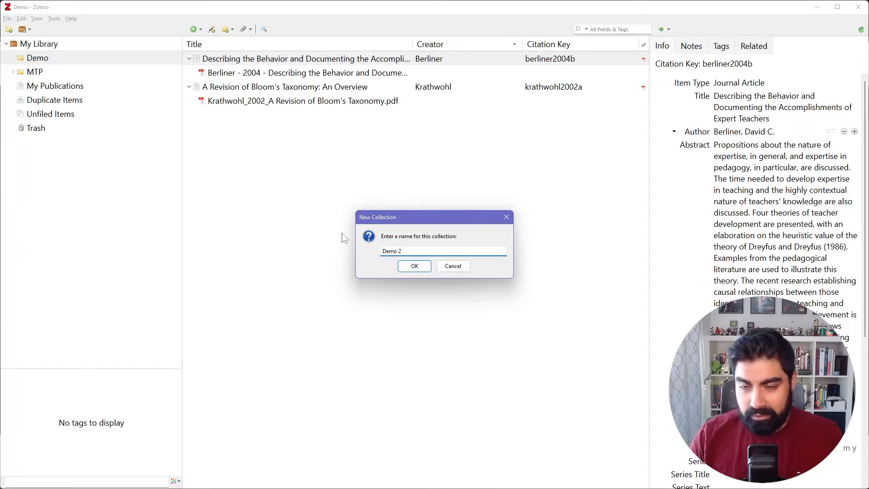
pyautogui.press('Return')
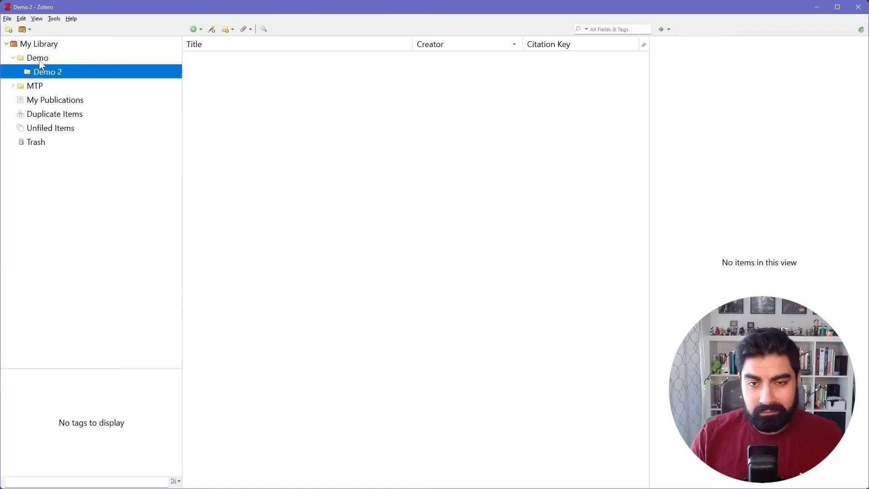
# Create a subcollection named Demo 3 inside the Demo 2 collection
pyautogui.rightClick(45, 75)
pyautogui.click(60, 80)
pyautogui.write('Demo')
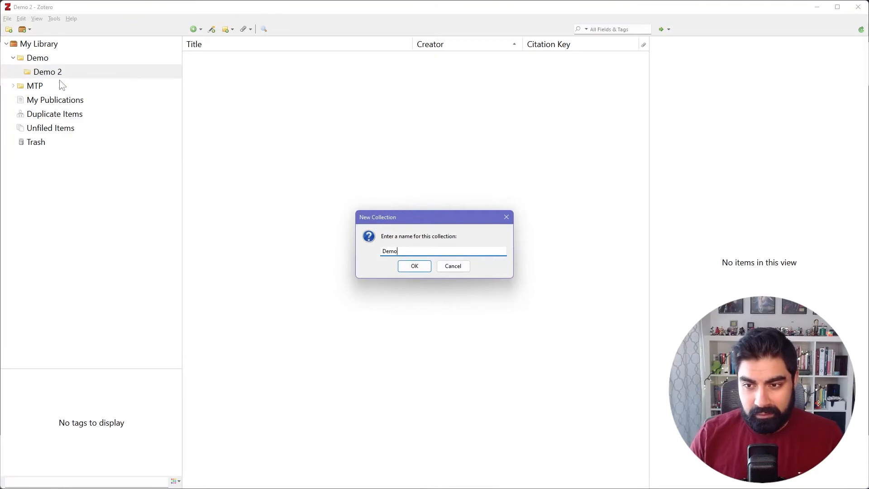
pyautogui.press('Return')
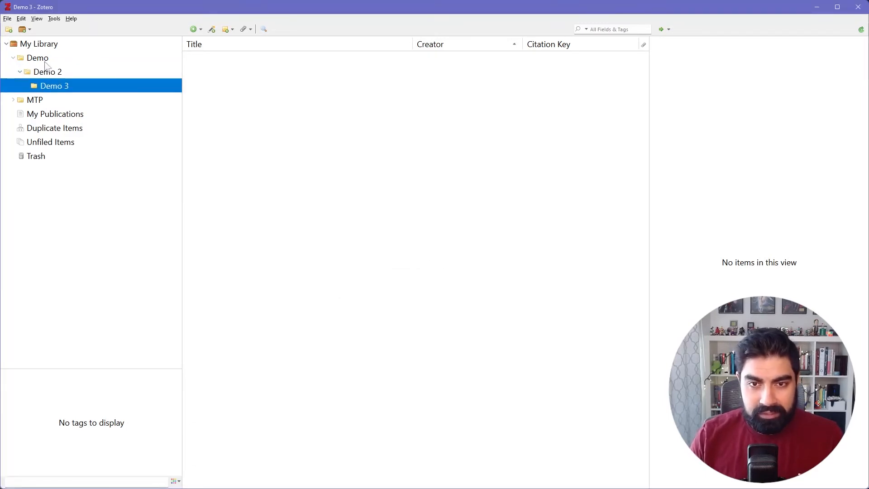
# Create another subcollection named Demo 4 directly under the Demo collection
pyautogui.rightClick(41, 59)
pyautogui.click(50, 66)
pyautogui.write('Demo 4')
pyautogui.press('Return')
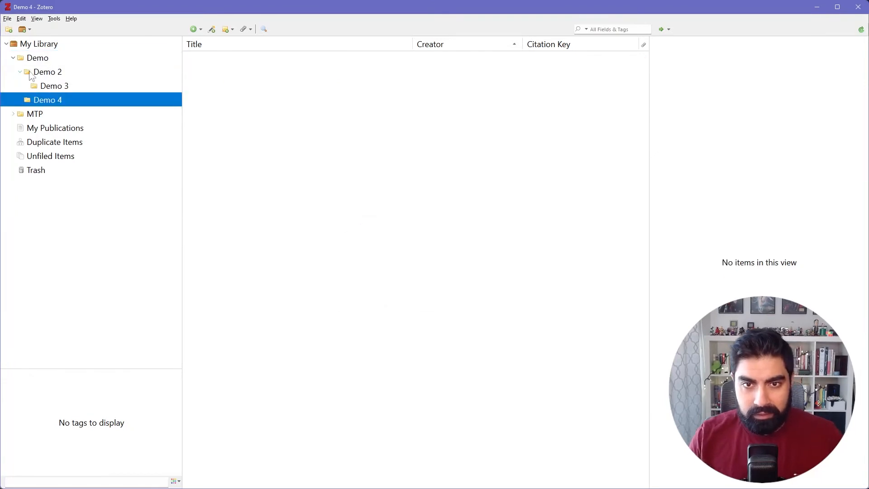
# Look through the nested subcollections under Demo and leave Demo 2 collapsed
pyautogui.click(20, 73)
pyautogui.click(21, 72)
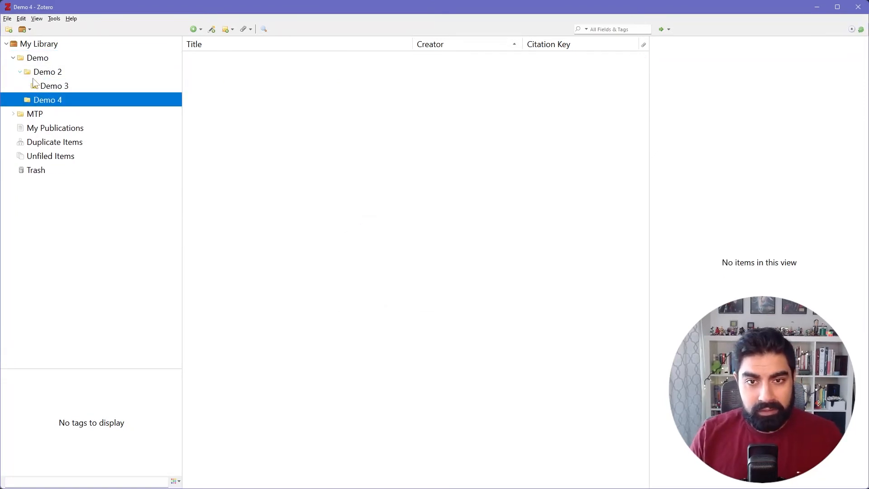
pyautogui.click(50, 89)
pyautogui.click(49, 76)
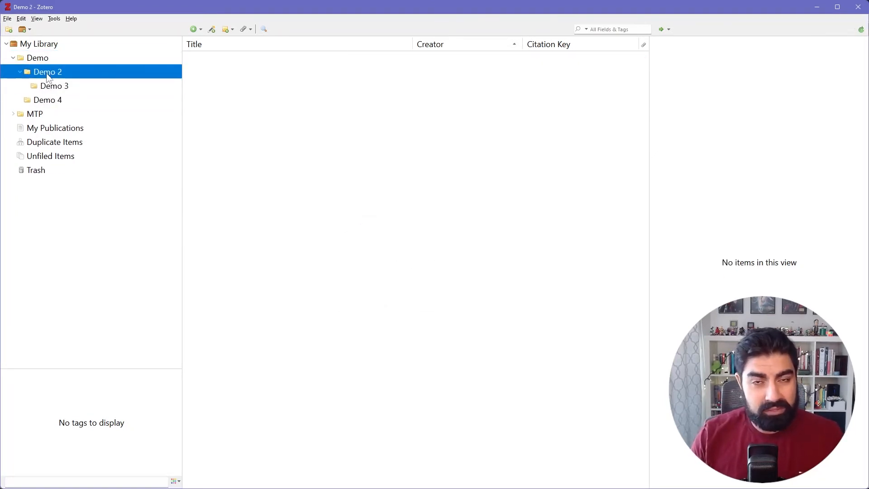
pyautogui.click(20, 72)
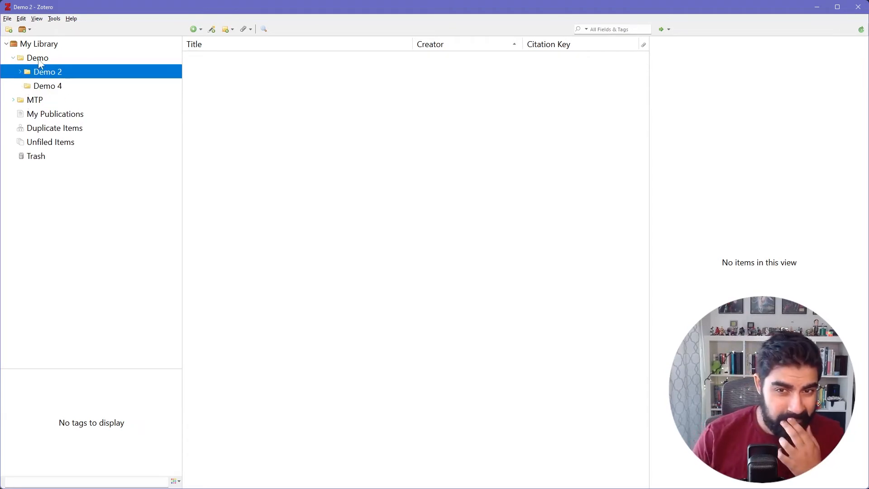
# Tag the Demo collection's article "A Revision of Bloom's Taxonomy: An Overview" with Journal, To Read and Fundamentals
pyautogui.click(20, 63)
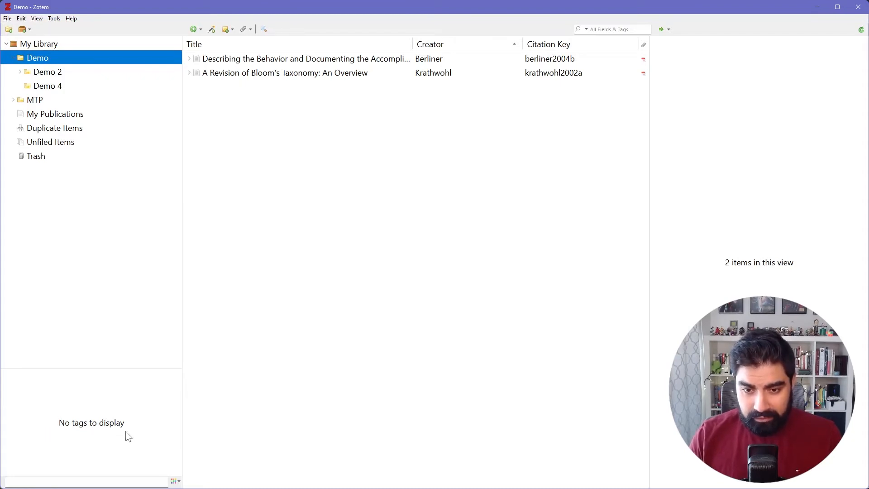
pyautogui.click(230, 74)
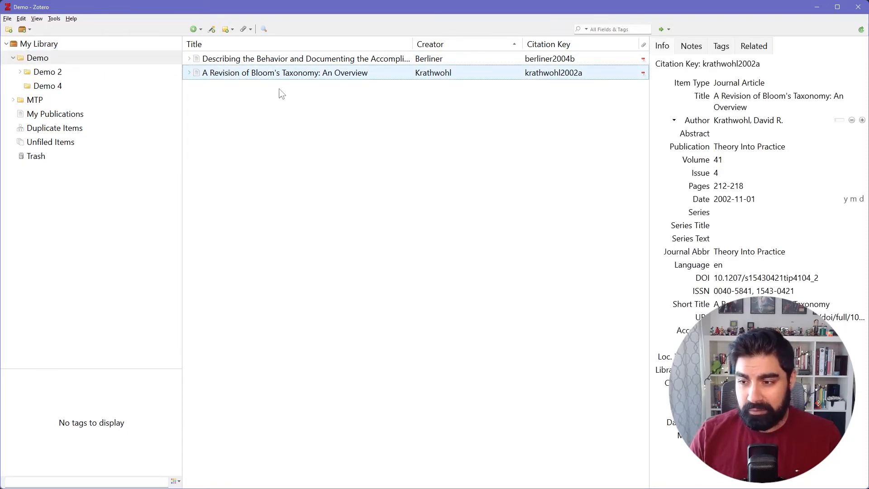
pyautogui.click(725, 49)
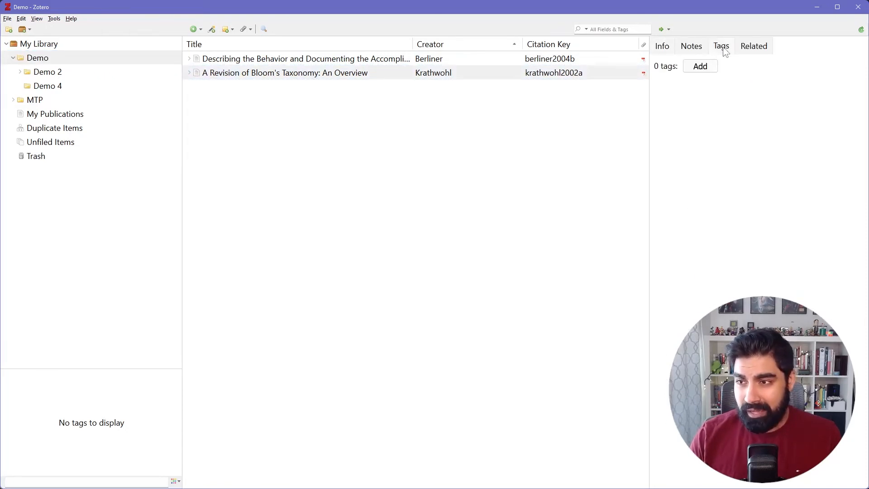
pyautogui.click(700, 68)
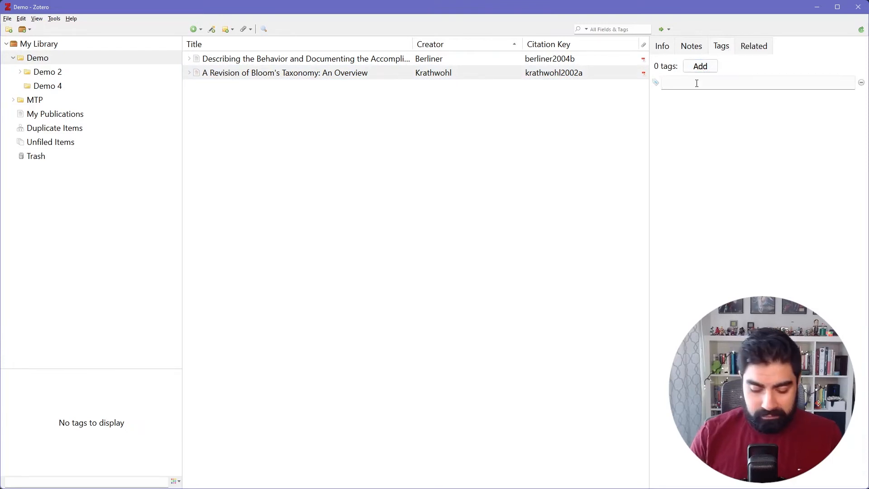
pyautogui.write('Journal')
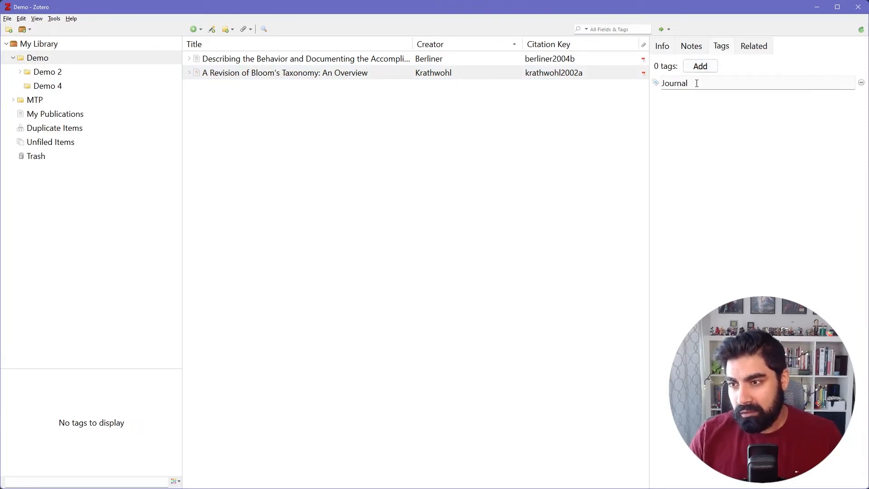
pyautogui.press('Return')
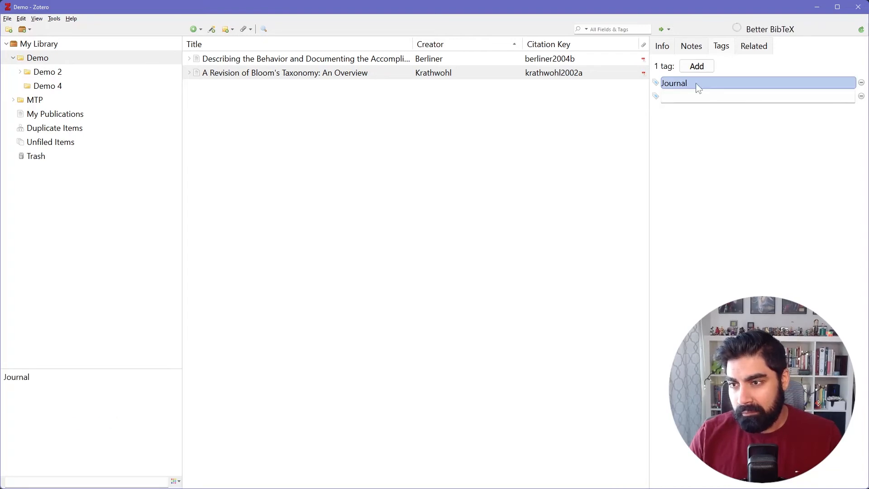
pyautogui.write('To Read')
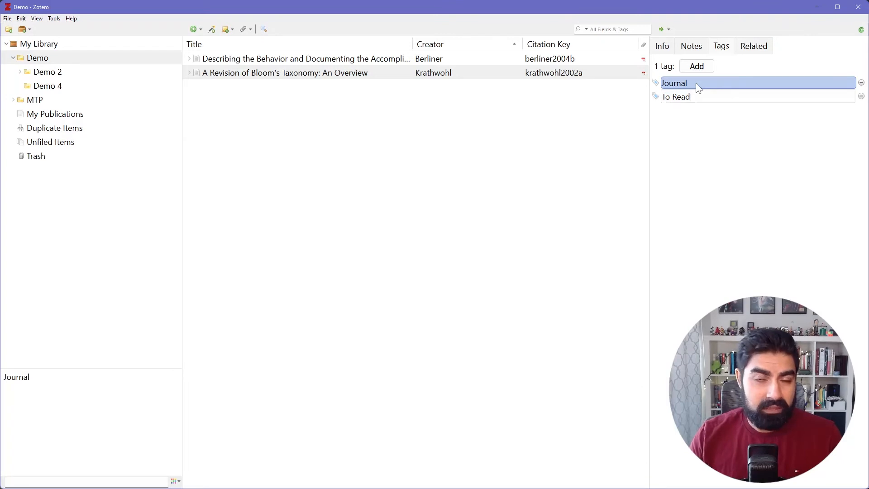
pyautogui.press('Return')
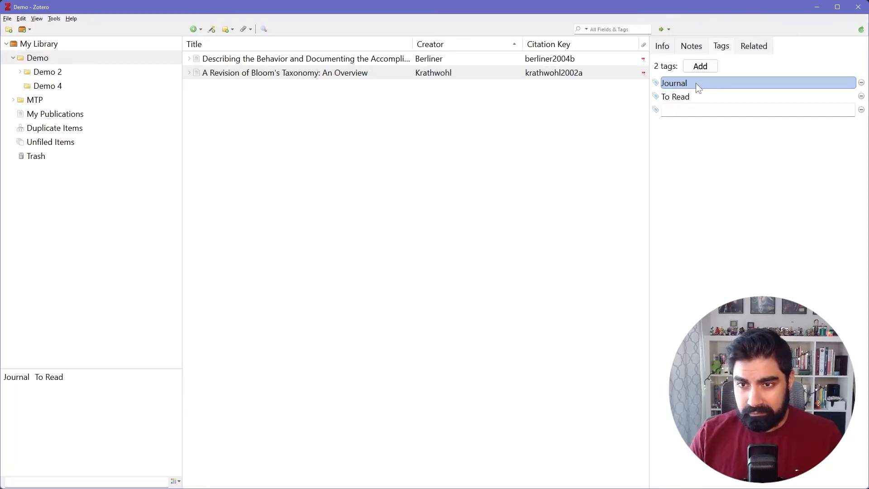
pyautogui.write('Fundamentals')
pyautogui.press('Return')
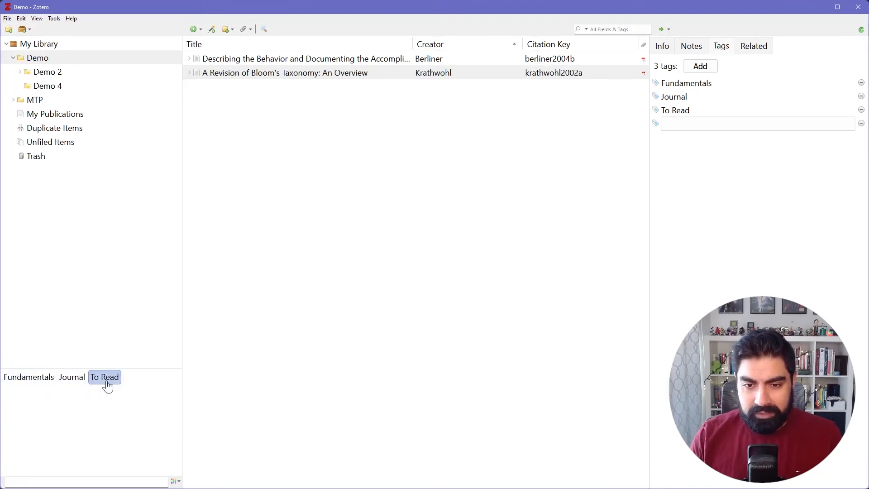
# Tag the Demo collection's article "Describing the Behavior and Documenting the Accompli..." with To Read and Documentation
pyautogui.click(265, 63)
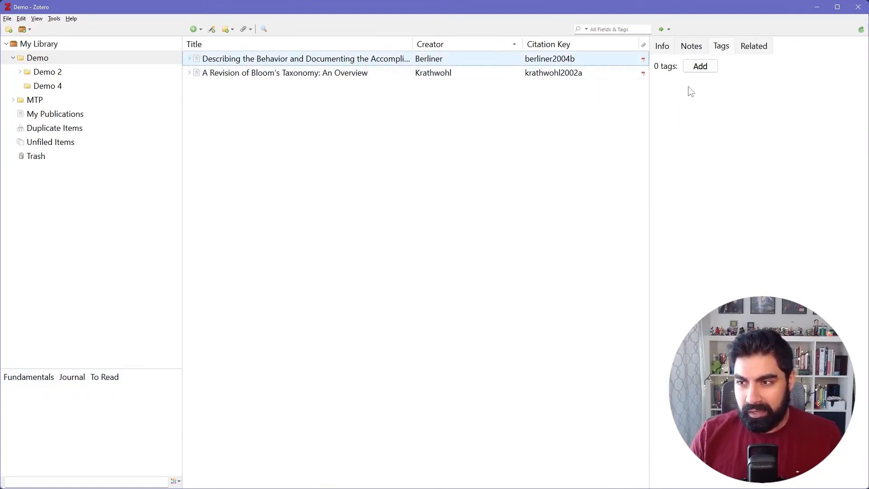
pyautogui.click(709, 72)
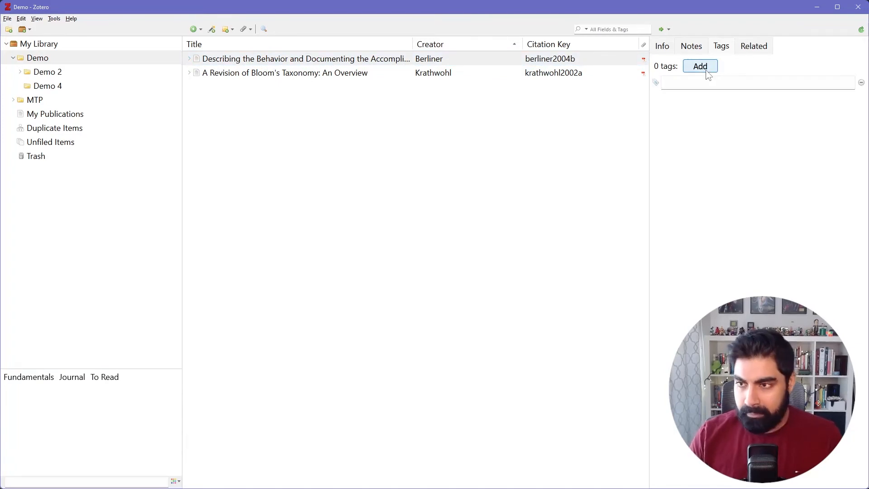
pyautogui.write('To ')
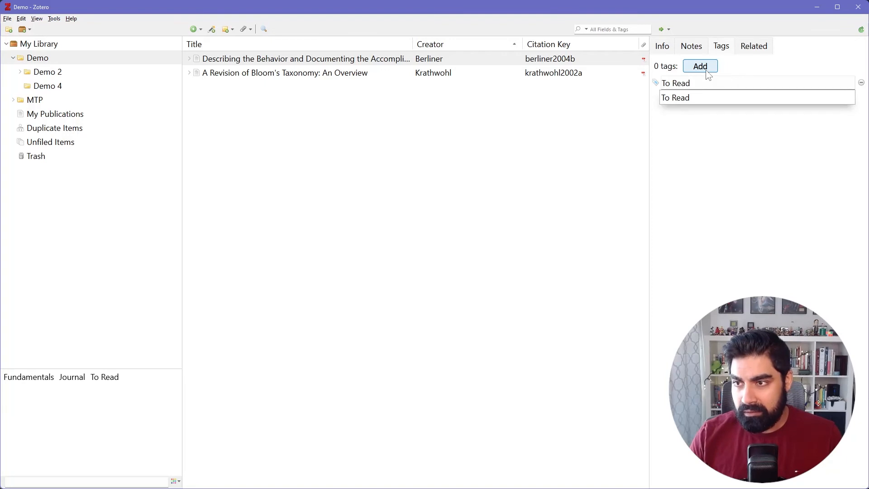
pyautogui.write('Read')
pyautogui.press('Return')
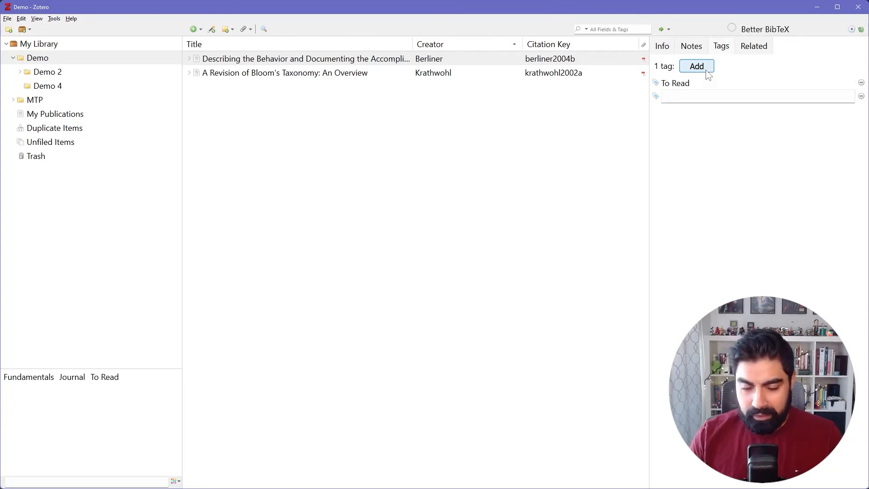
pyautogui.write('Documentation')
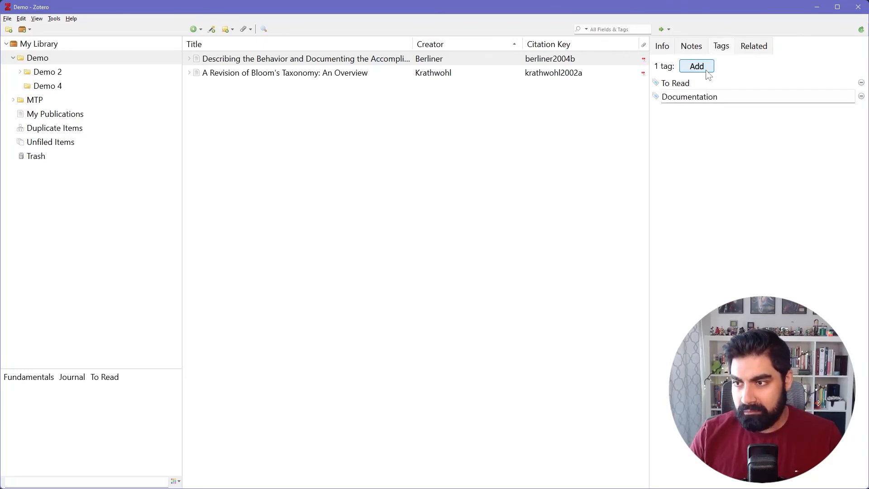
pyautogui.press('Return')
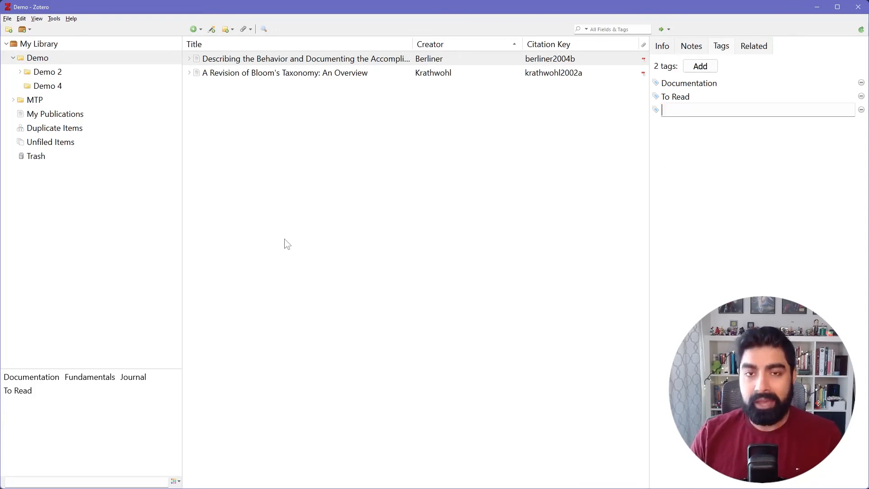
pyautogui.click(410, 227)
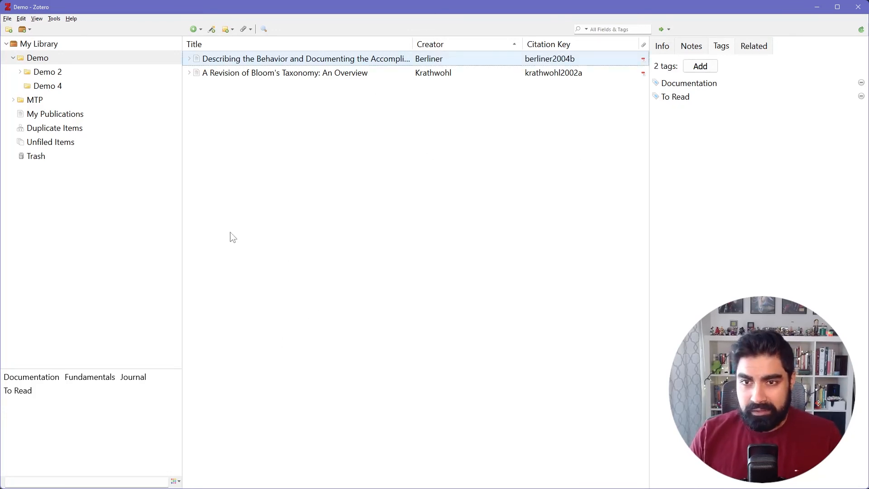
# Filter the Demo collection's items by the To Read tag and try the Fundamentals tag as well
pyautogui.click(28, 397)
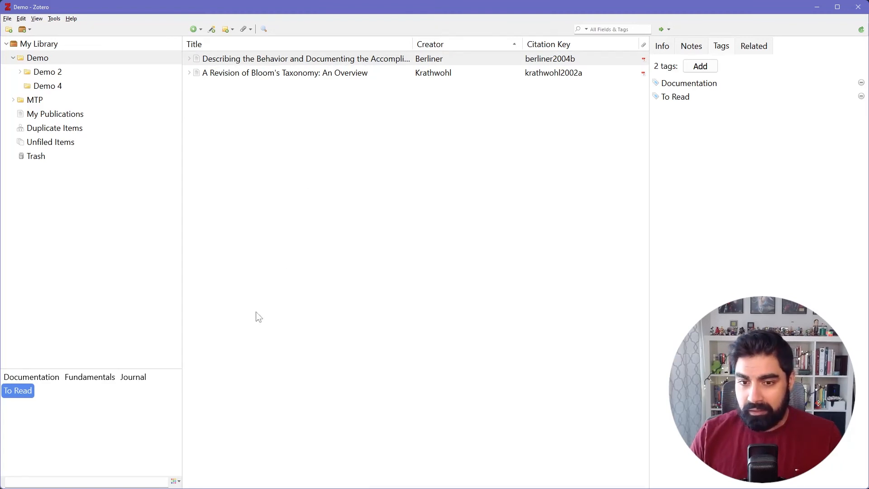
pyautogui.click(92, 381)
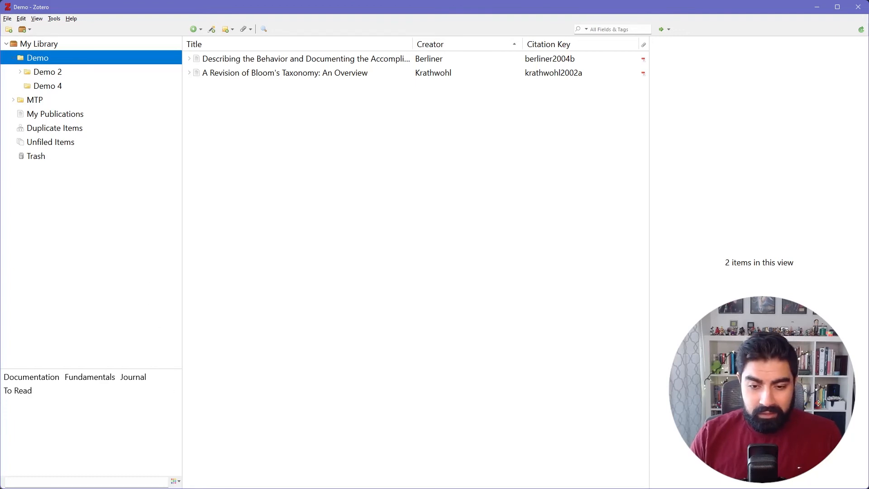
# Switch to the Zotero login page in the browser and highlight the "Register for a free account" link text
pyautogui.hotkey('alt', 'Tab')
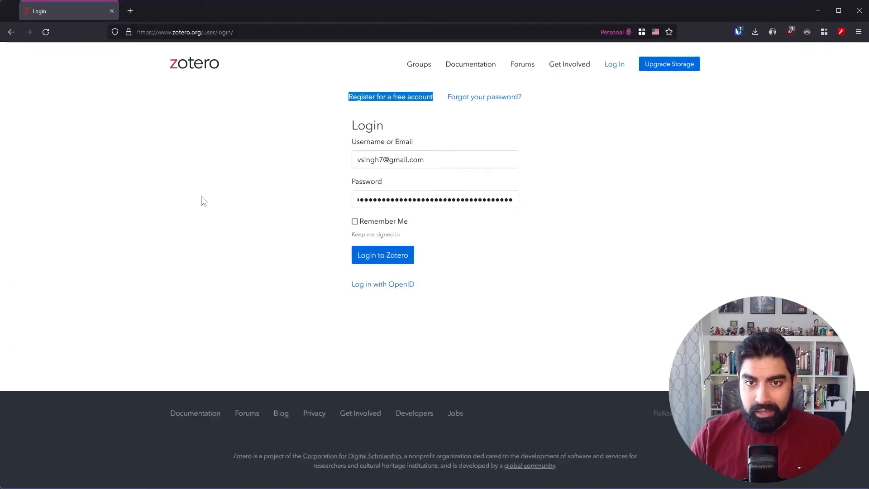
pyautogui.click(329, 101)
pyautogui.moveTo(330, 101); pyautogui.dragTo(439, 103)
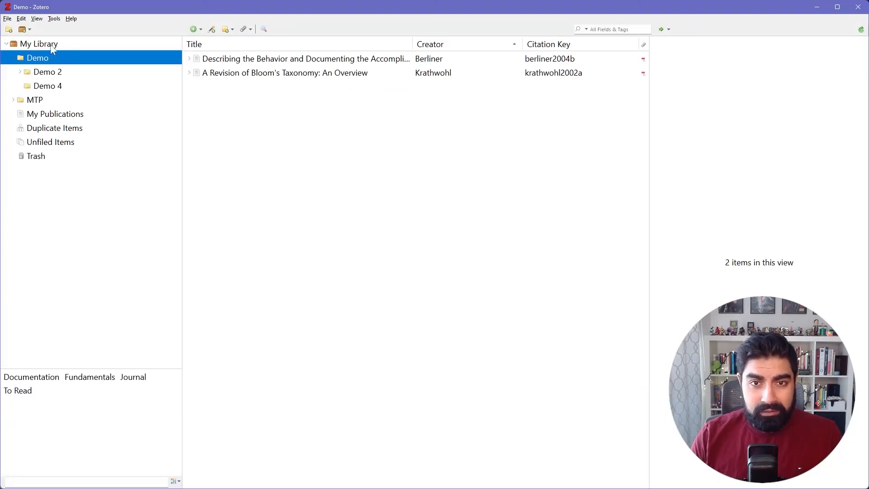
# Switch back to the Zotero desktop app and open its preferences at the Sync settings
pyautogui.click(8, 18)
pyautogui.moveTo(20, 19)
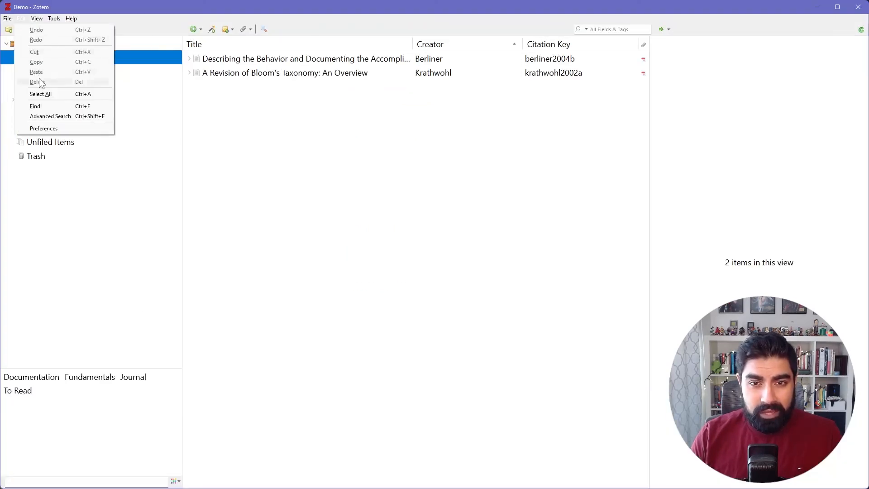
pyautogui.click(43, 129)
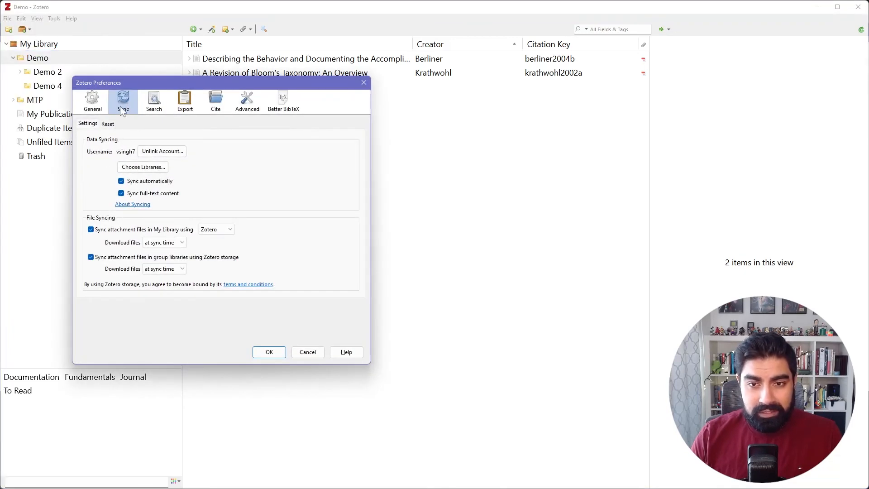